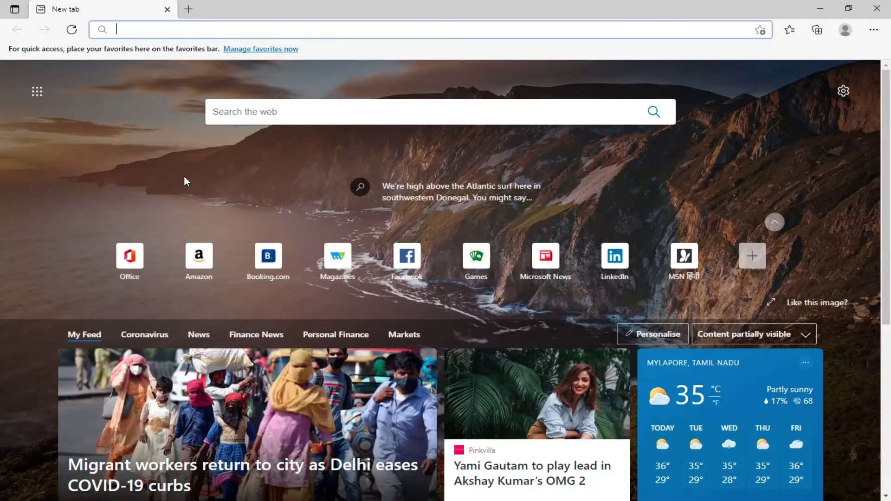
pyautogui.write('super')
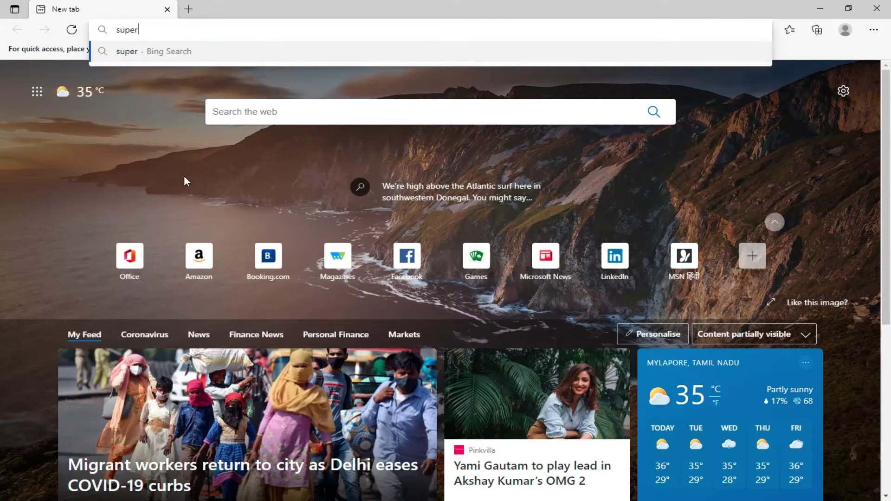
pyautogui.write('billing.in')
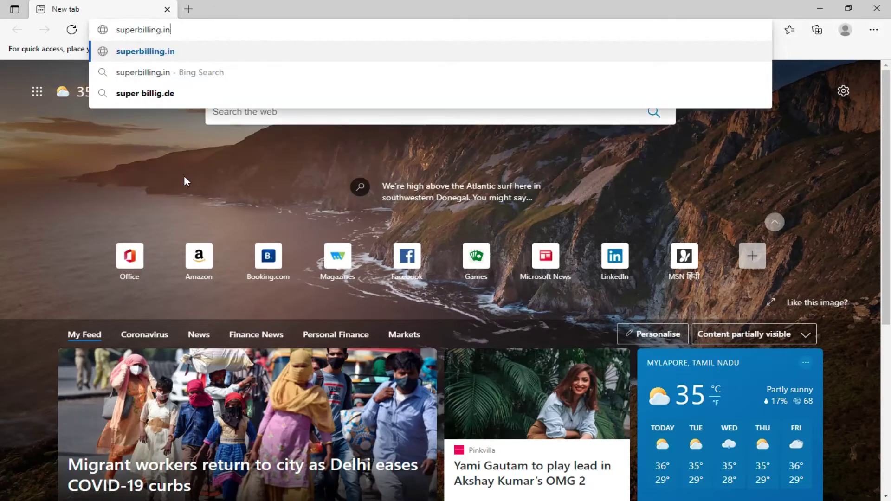
# Load superbilling.in from the Edge address bar.
pyautogui.press('Return')
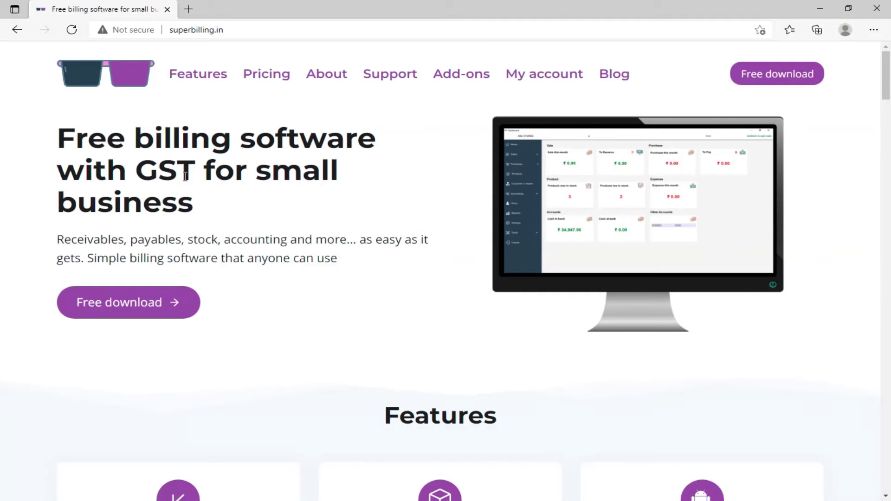
# Accept the terms, download SuperBillingSetup.zip, and show it in the Downloads folder.
pyautogui.click(146, 317)
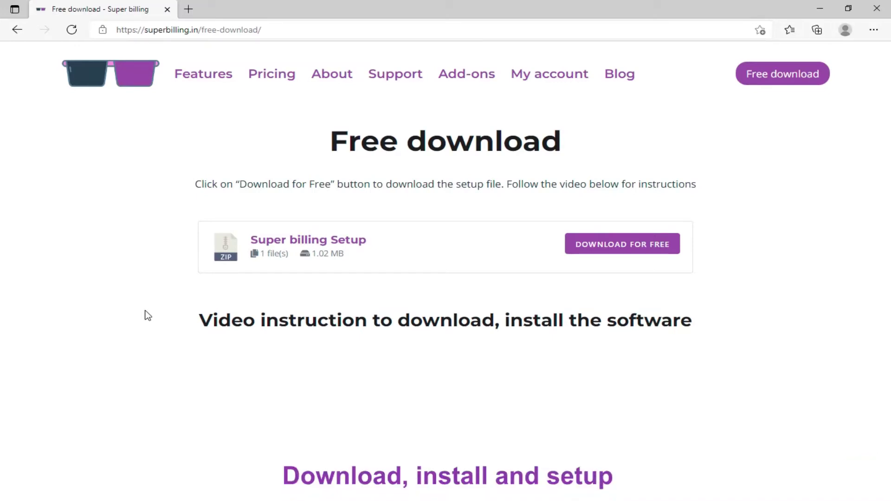
pyautogui.click(625, 249)
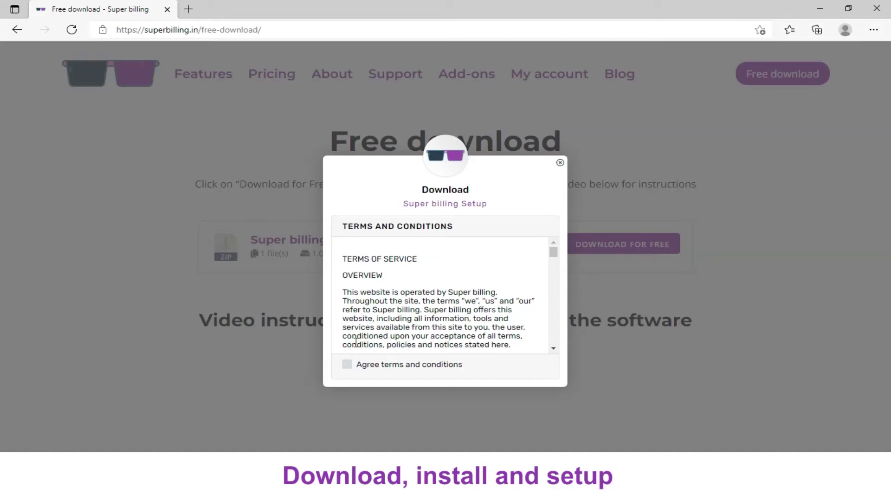
pyautogui.click(347, 365)
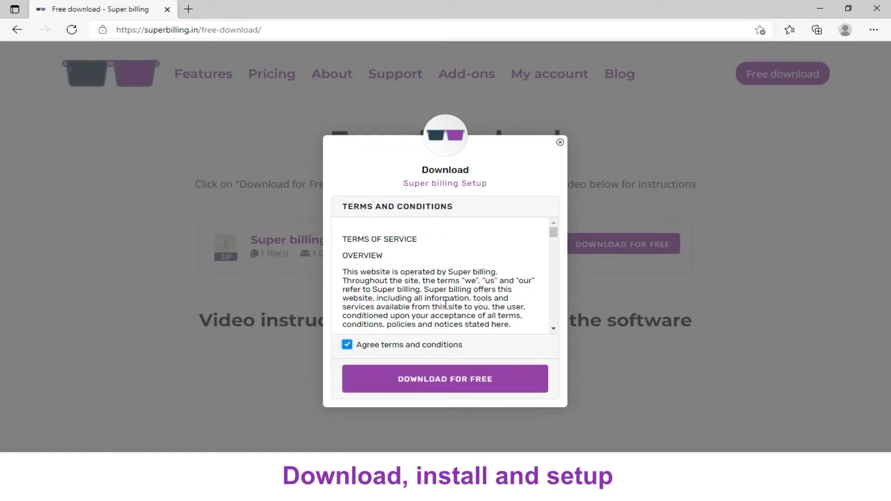
pyautogui.click(435, 381)
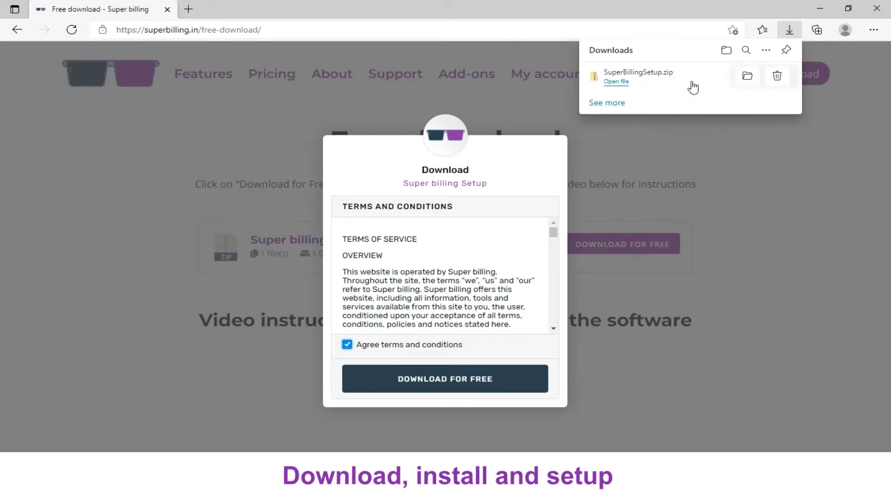
pyautogui.click(748, 76)
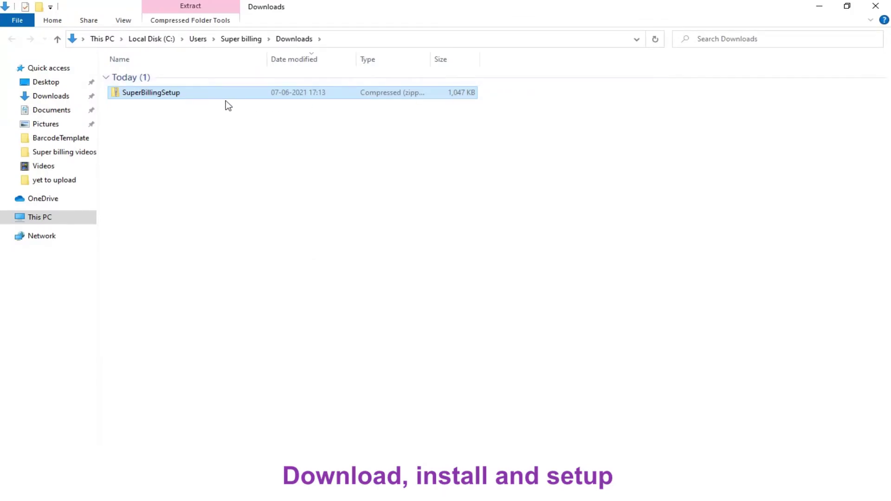
# Extract SuperBillingSetup.zip into its own folder.
pyautogui.rightClick(170, 94)
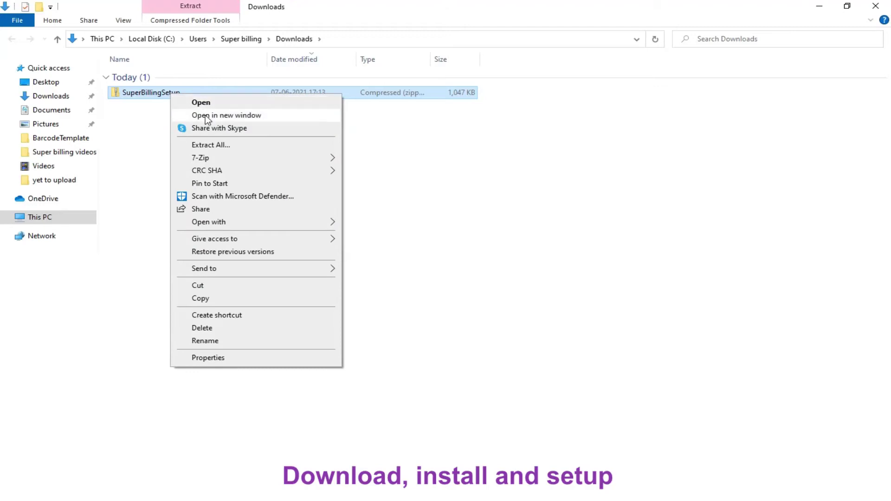
pyautogui.click(215, 147)
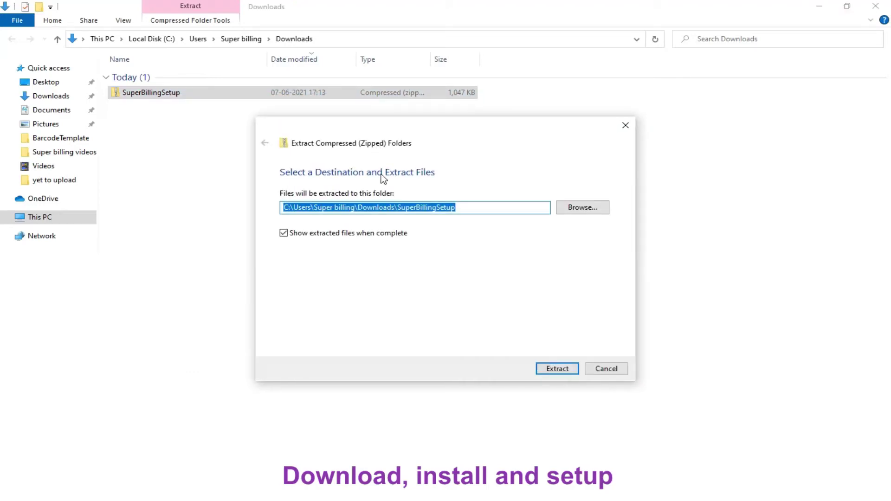
pyautogui.click(551, 368)
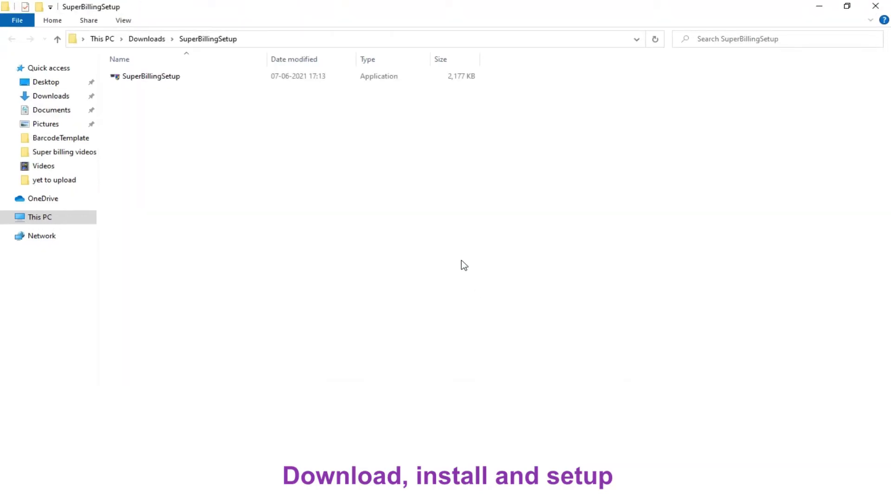
# Launch SuperBillingSetup, bypassing the SmartScreen warning with Run anyway.
pyautogui.doubleClick(150, 79)
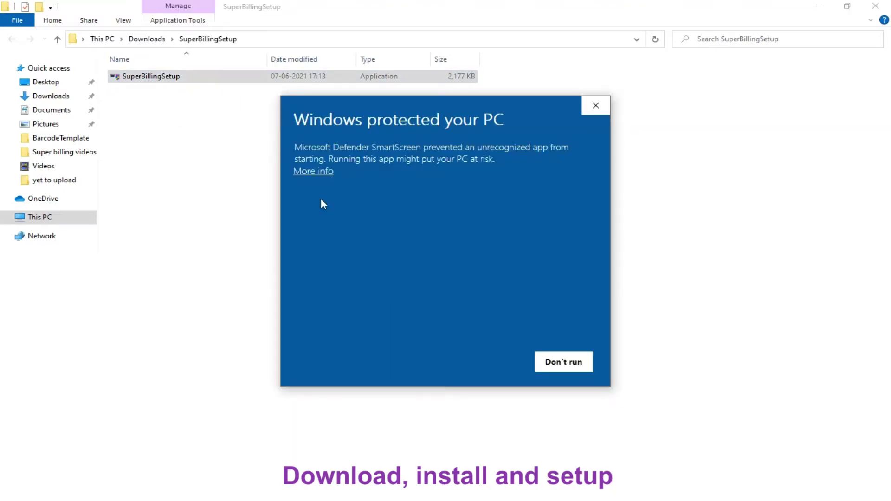
pyautogui.click(315, 174)
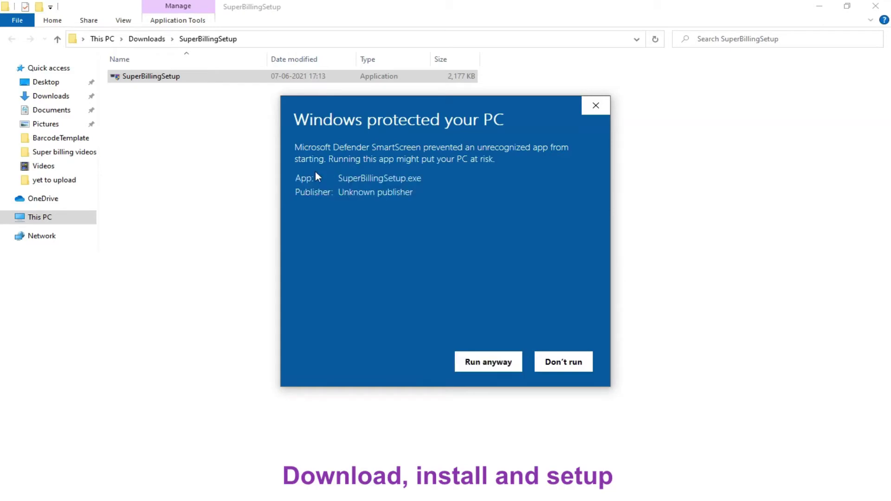
pyautogui.click(489, 364)
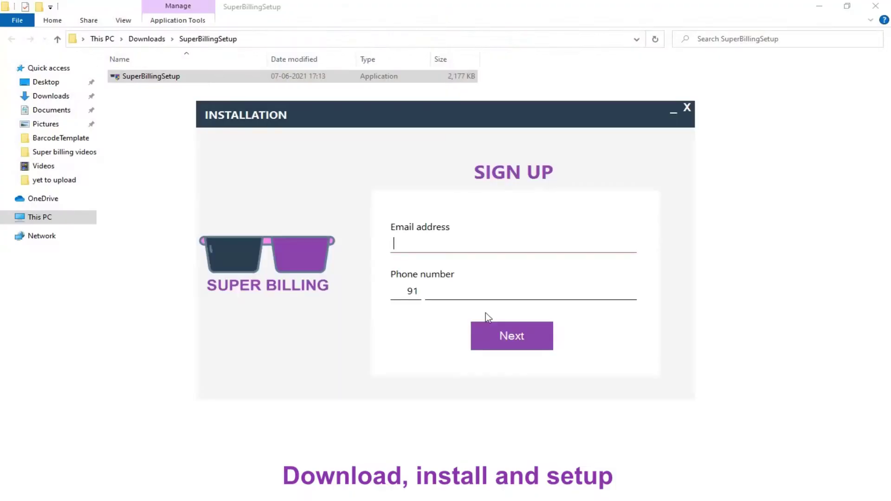
# Enter the sign-up email and phone number and submit them for OTP verification.
pyautogui.click(814, 6)
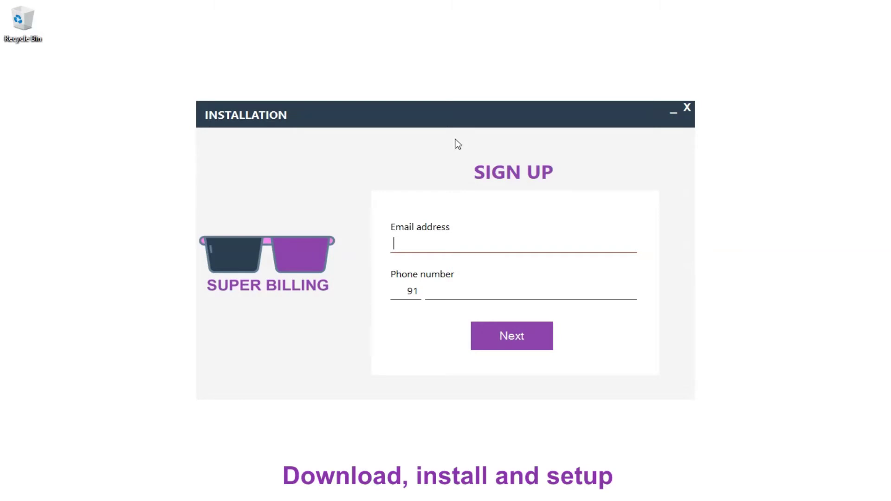
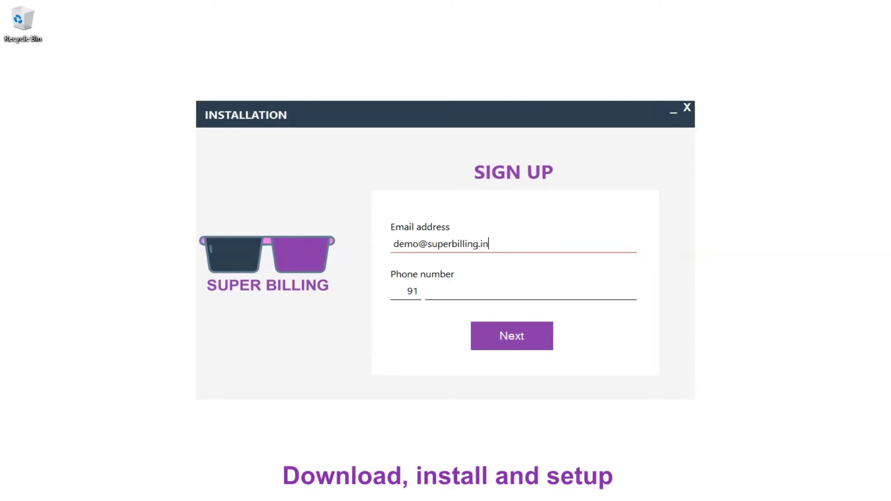
pyautogui.press('Tab')
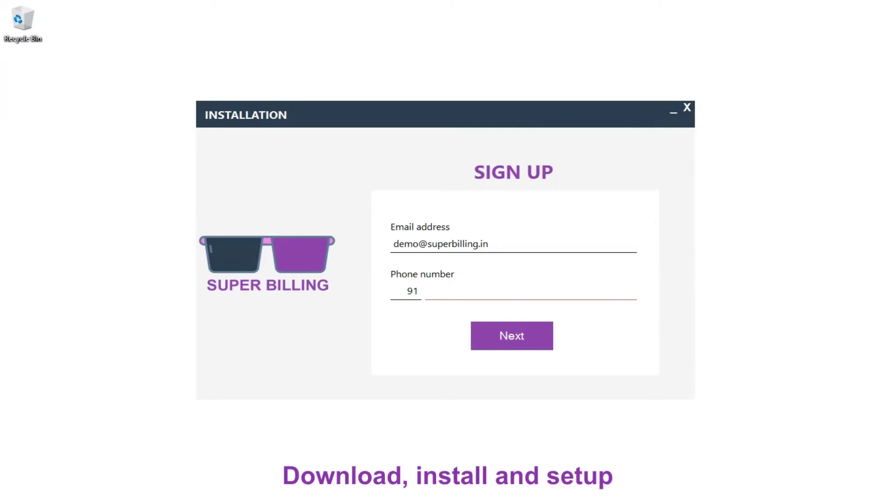
pyautogui.click(514, 347)
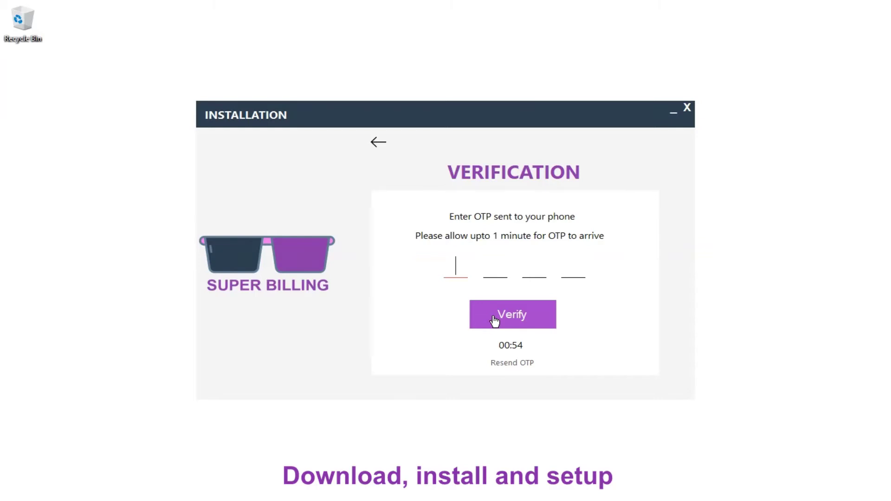
# Verify the OTP so Super Billing downloads and installs.
pyautogui.click(493, 317)
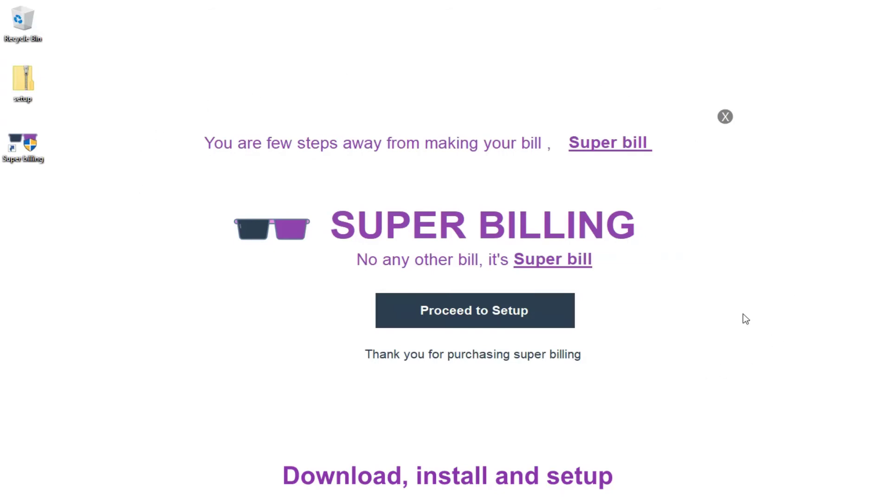
# Enter business name Super billing, state Tamil Nadu and a contact number.
pyautogui.click(465, 322)
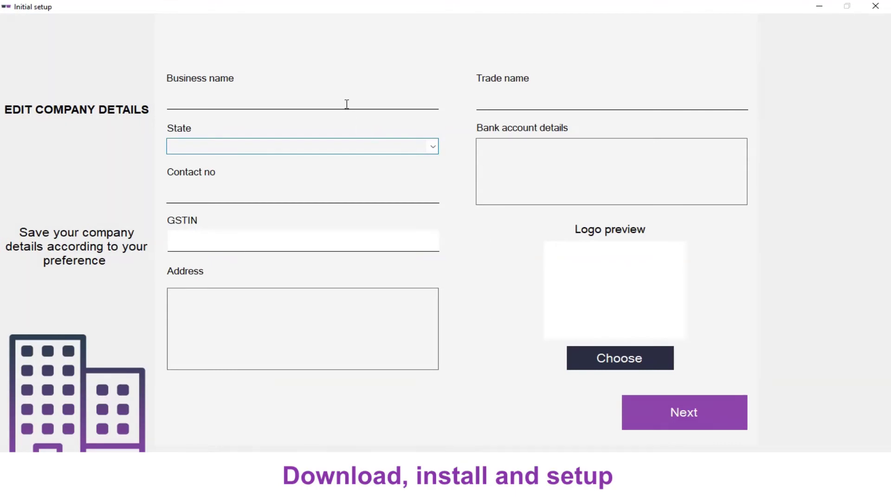
pyautogui.click(346, 104)
pyautogui.write('S')
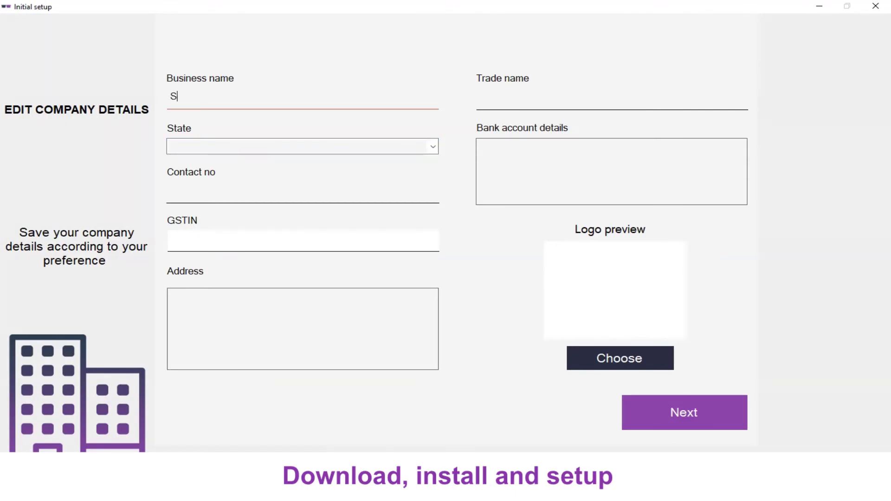
pyautogui.write('uper billing')
pyautogui.click(344, 149)
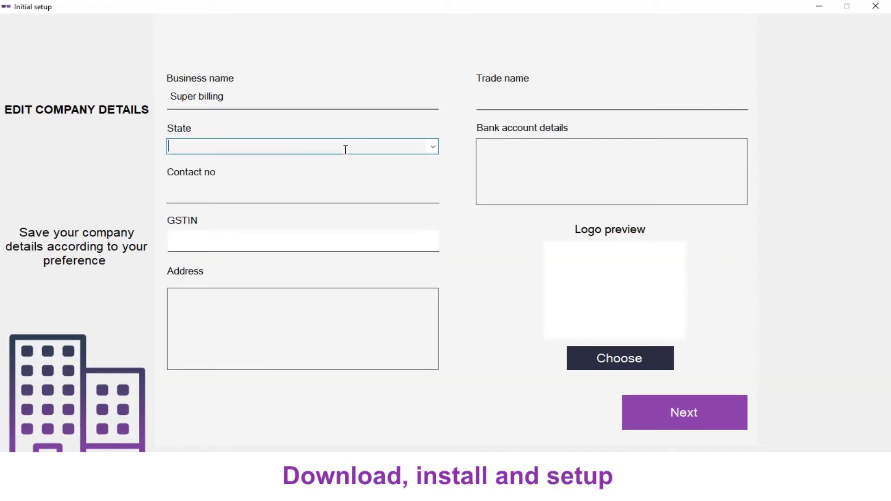
pyautogui.write('ta')
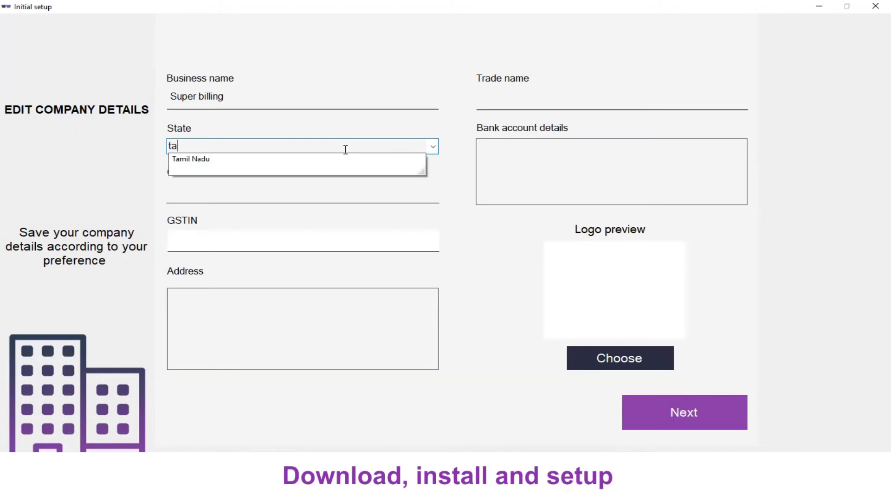
pyautogui.write('m')
pyautogui.press('Return')
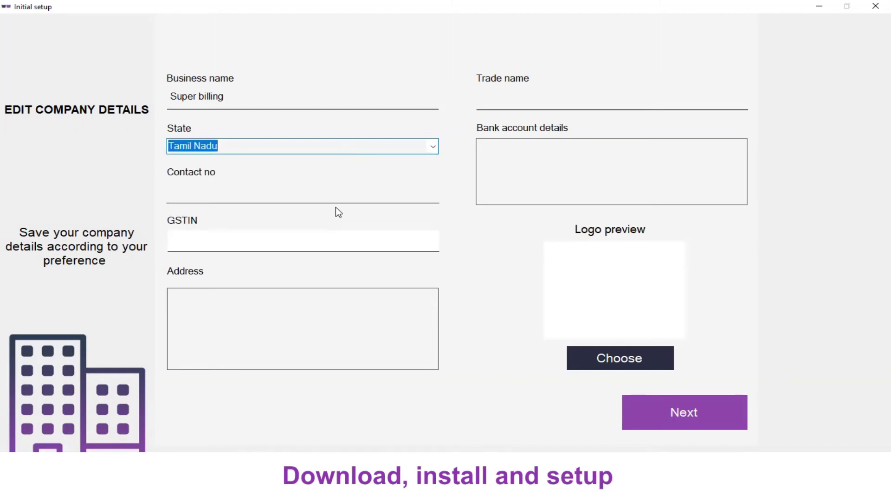
pyautogui.click(329, 186)
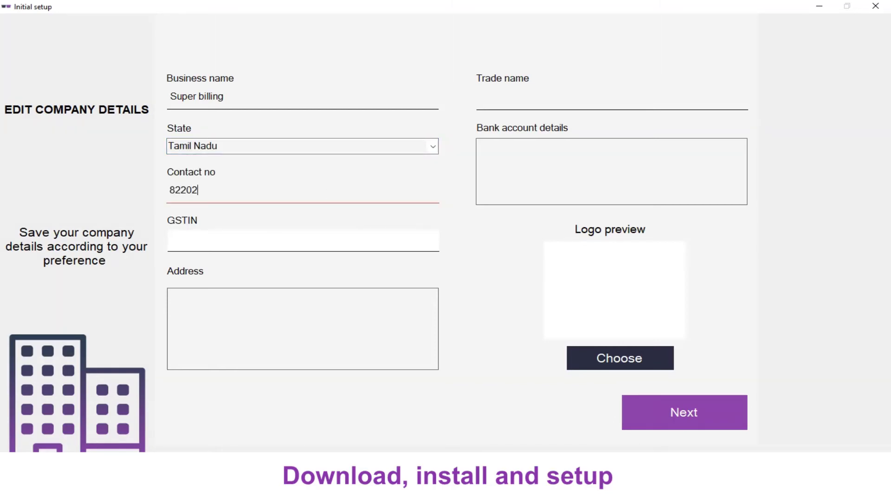
pyautogui.click(326, 237)
pyautogui.click(311, 313)
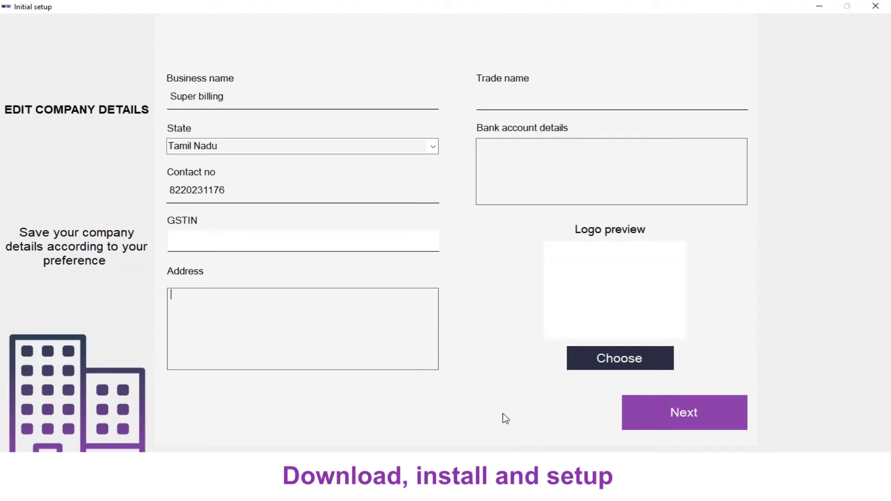
# Save the company details and keep the default printer and templates.
pyautogui.click(679, 405)
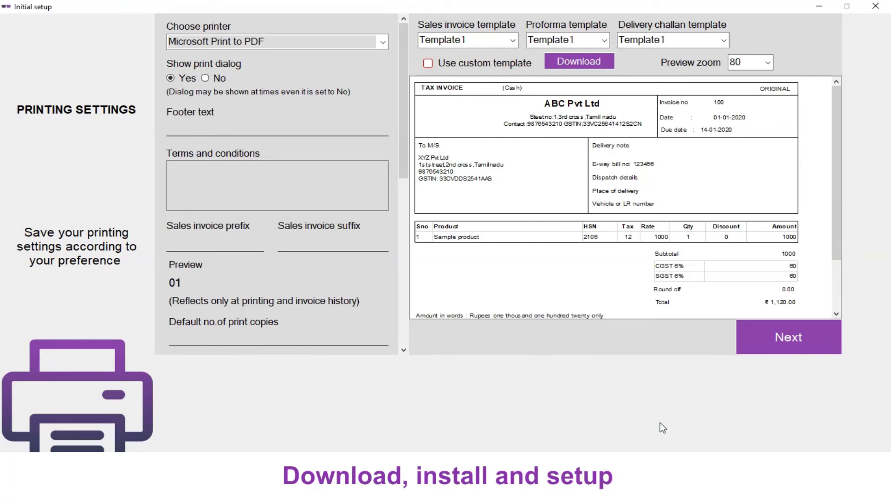
pyautogui.click(786, 346)
# Name the year FY 21-22, with start date 1 April 2021 and end date 31 March 2022.
pyautogui.click(269, 50)
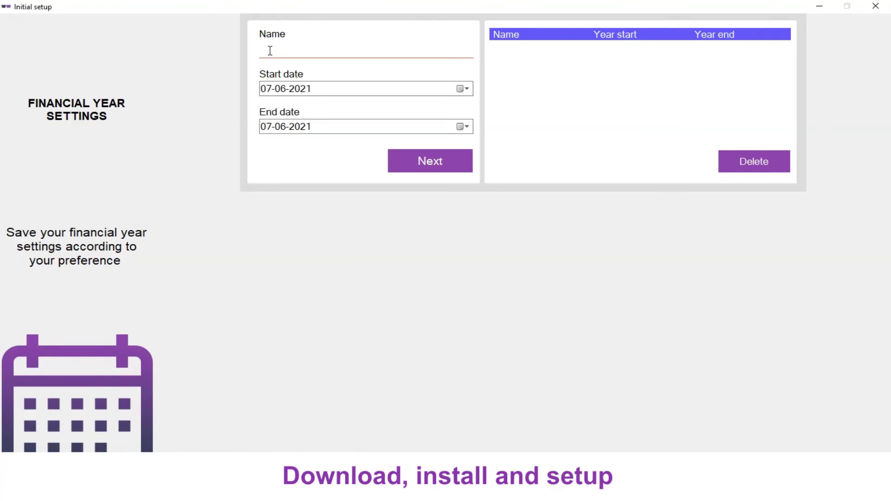
pyautogui.write('FY')
pyautogui.write(' 21-')
pyautogui.write('22')
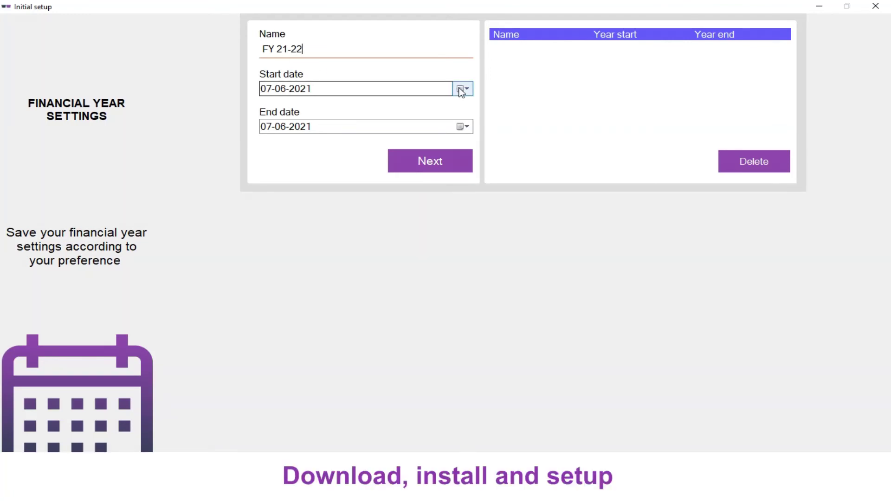
pyautogui.click(459, 89)
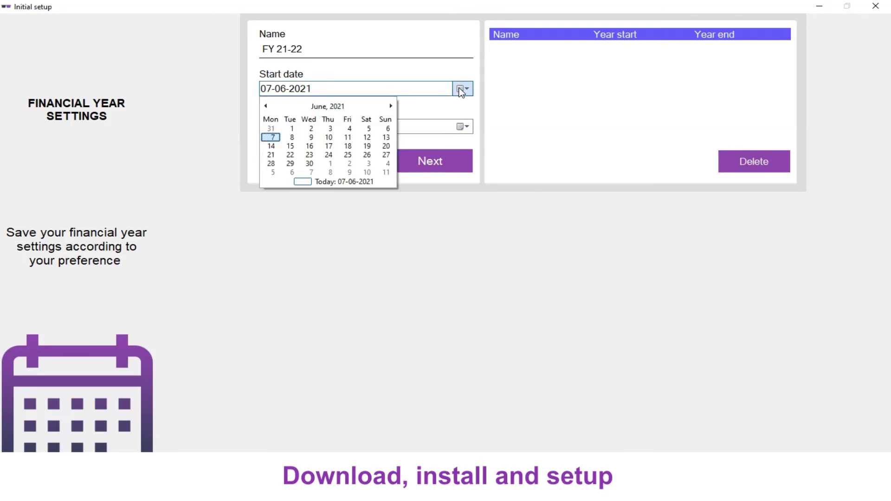
pyautogui.click(265, 107)
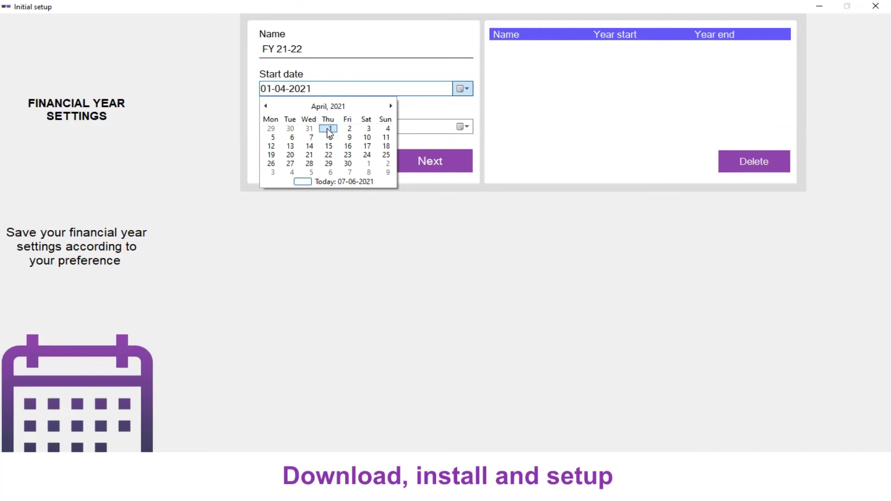
pyautogui.click(329, 129)
pyautogui.click(463, 126)
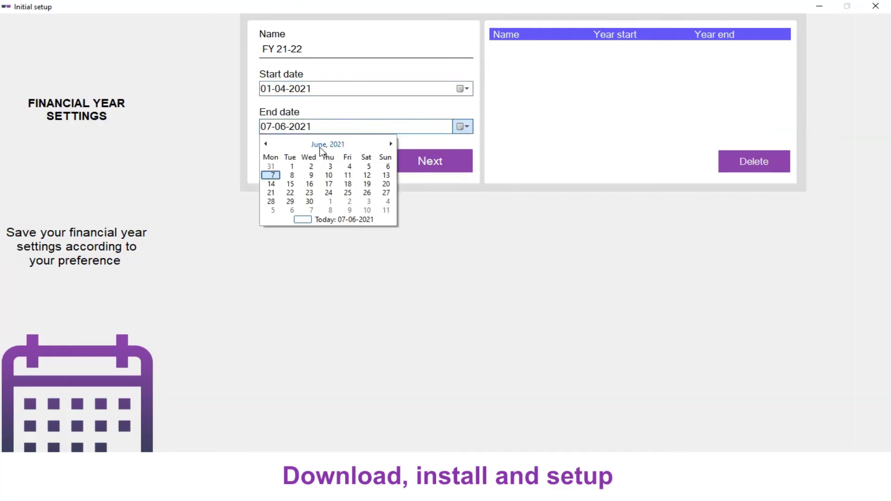
pyautogui.click(320, 145)
pyautogui.click(390, 144)
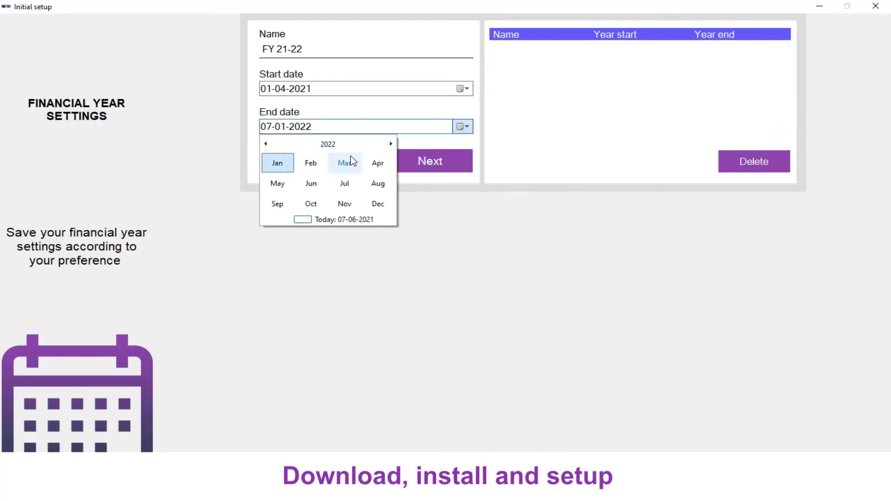
pyautogui.click(346, 162)
pyautogui.click(328, 201)
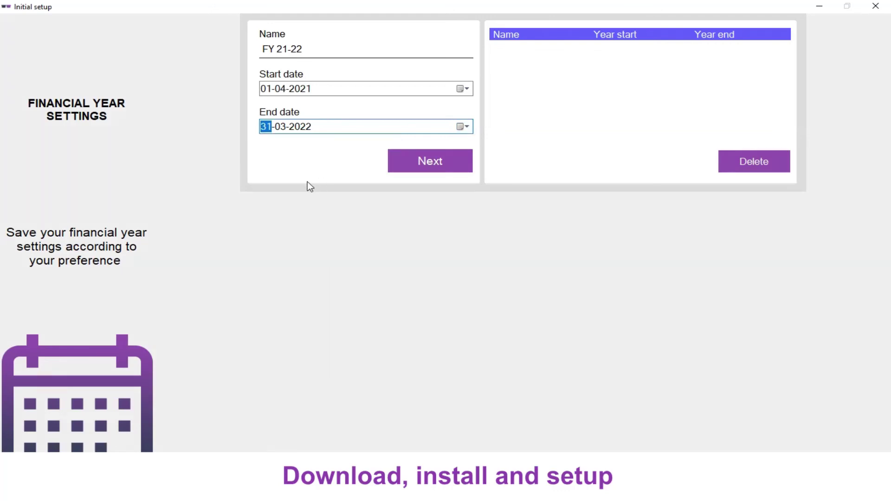
# Save FY 21-22 and add Admin user 'admin' with a password and mobile number.
pyautogui.click(428, 163)
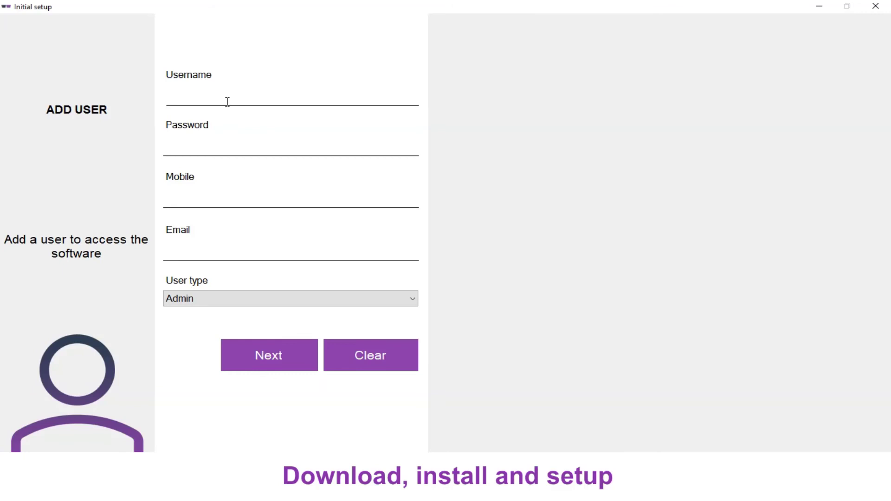
pyautogui.click(227, 101)
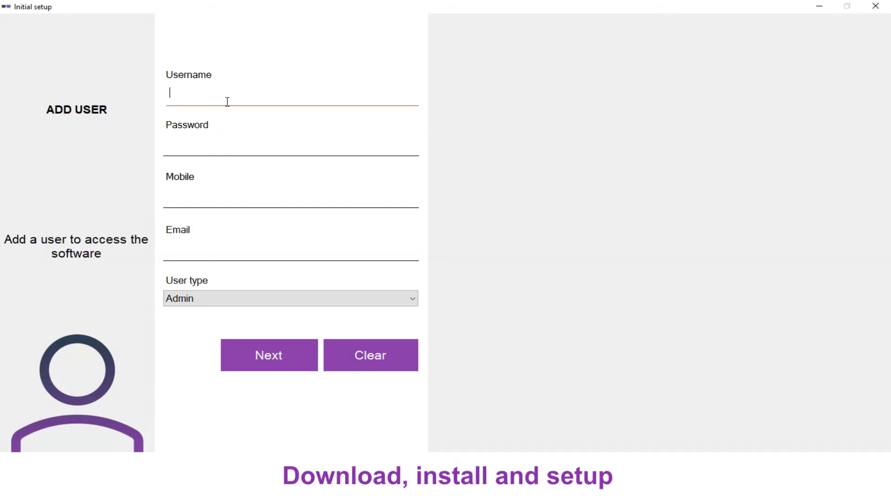
pyautogui.press('Tab')
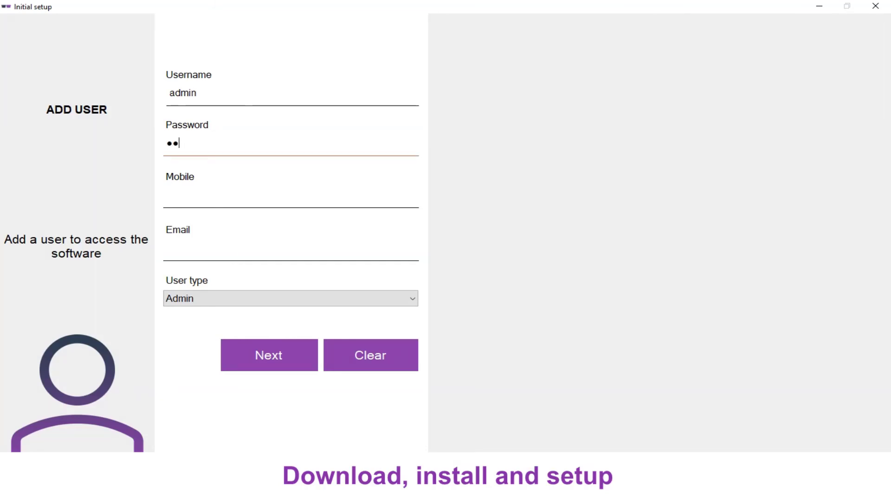
pyautogui.press('Tab')
pyautogui.write('9876543210')
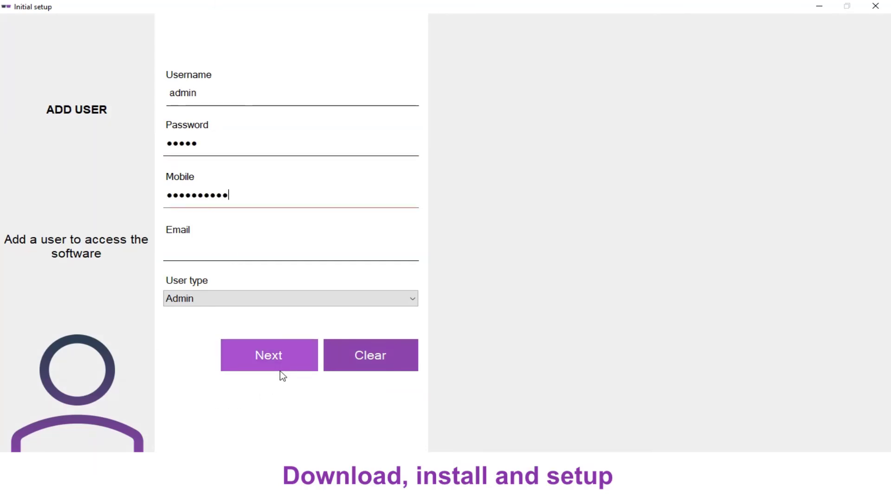
pyautogui.click(280, 365)
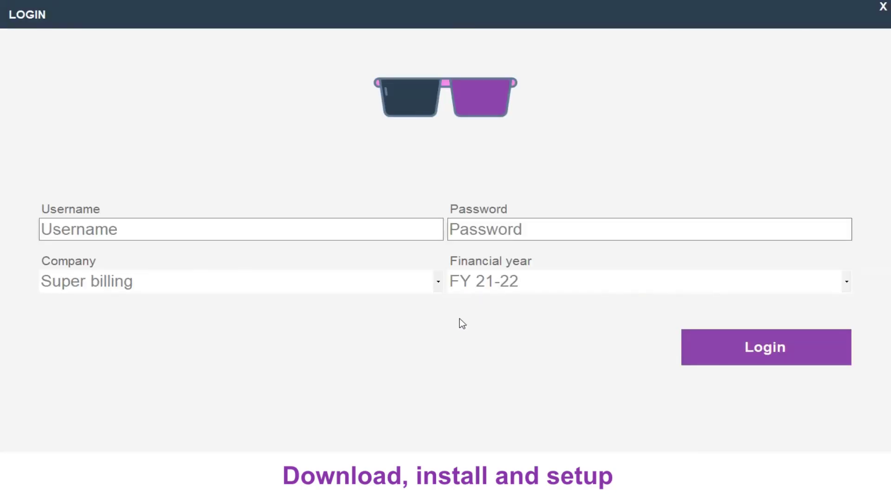
# Sign in with username admin and its password to open the Dashboard.
pyautogui.click(361, 234)
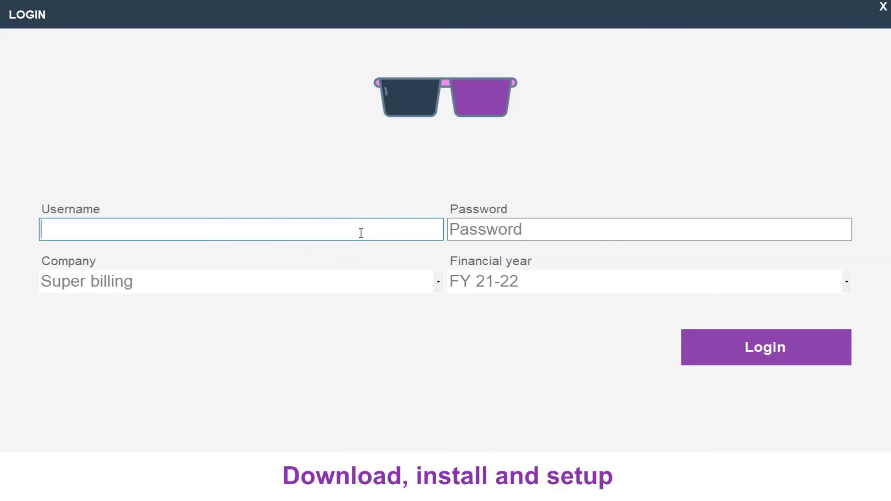
pyautogui.press('Tab')
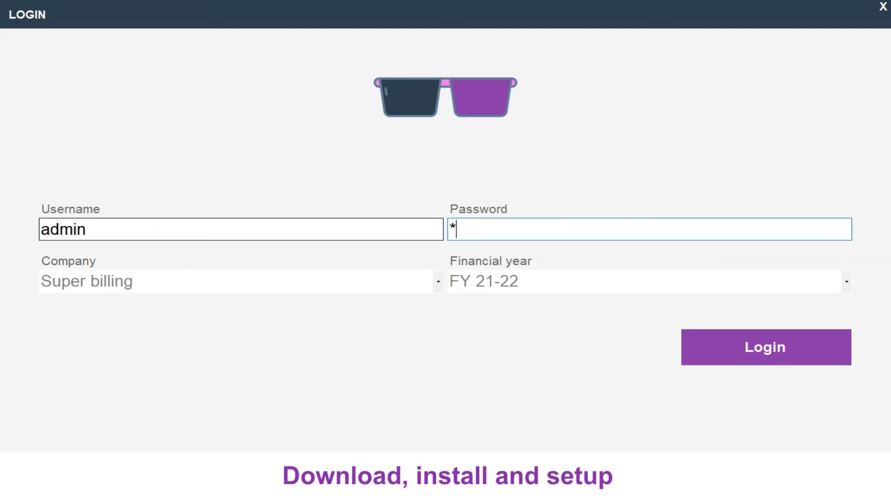
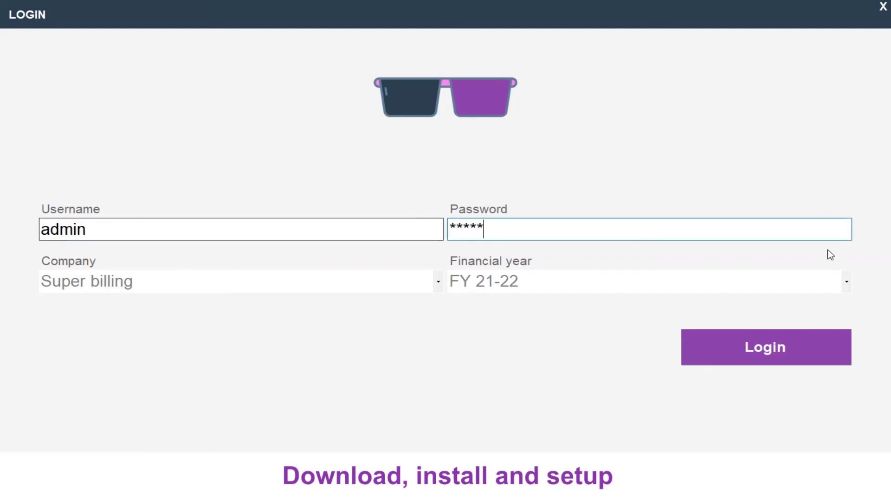
pyautogui.click(791, 348)
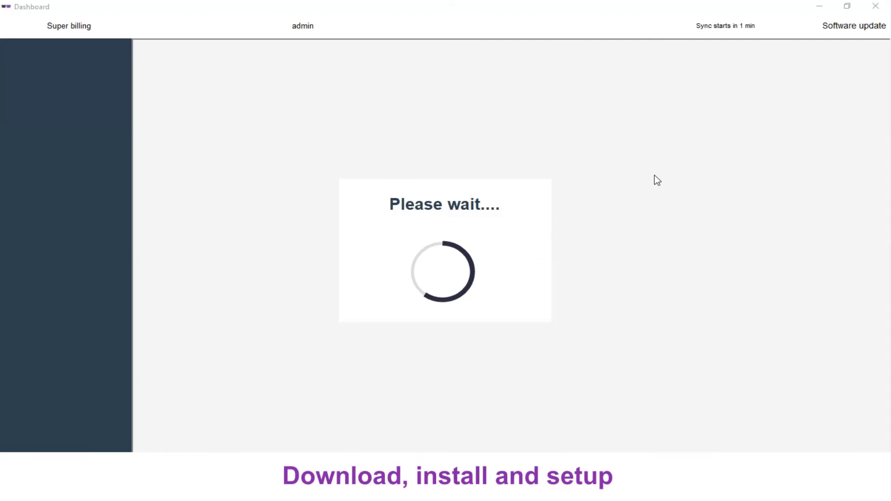